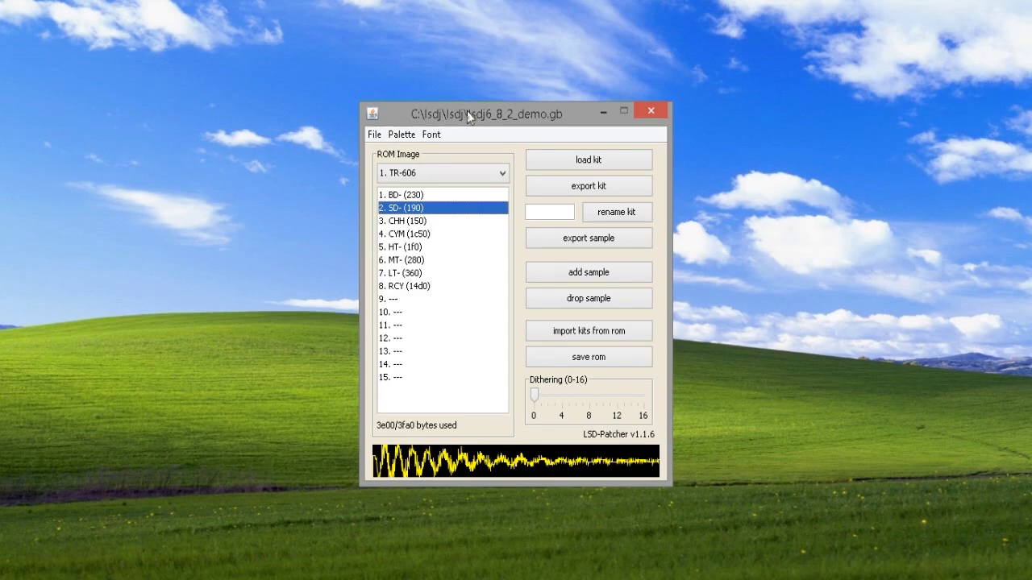
Open the ROM image lsdj6_8_2_demo.gb from the lsdj folder.
click(374, 137)
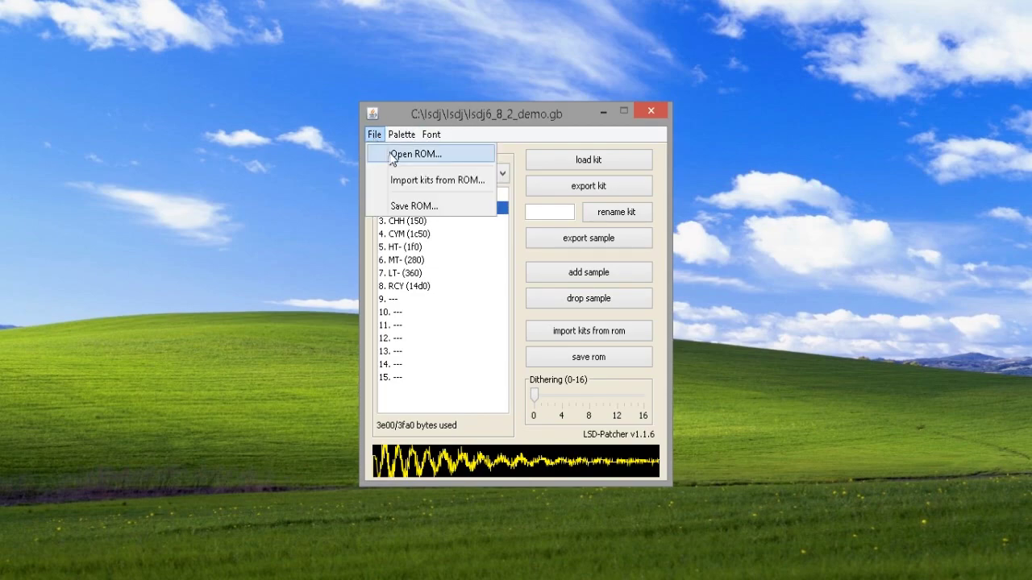
click(403, 156)
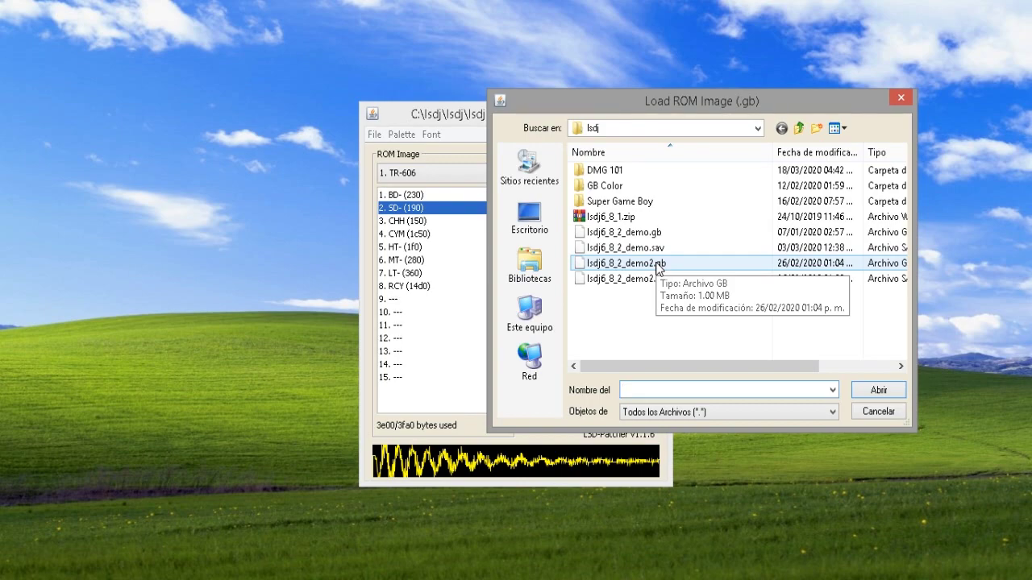
double_click(625, 234)
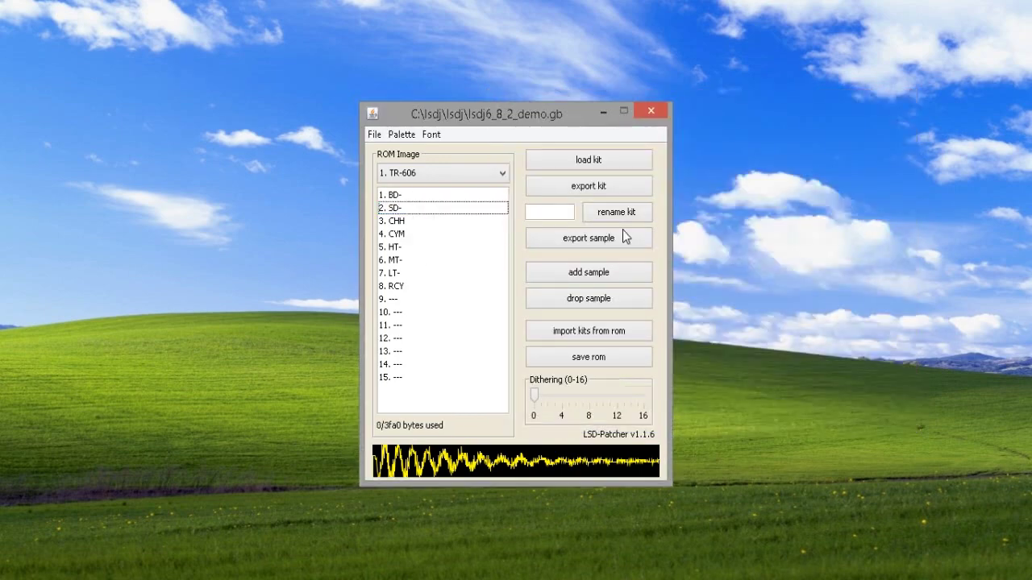
Look through the ROM's first kits and audition the BD, SD, CHH and CYM samples of the TR-606 kit.
click(449, 174)
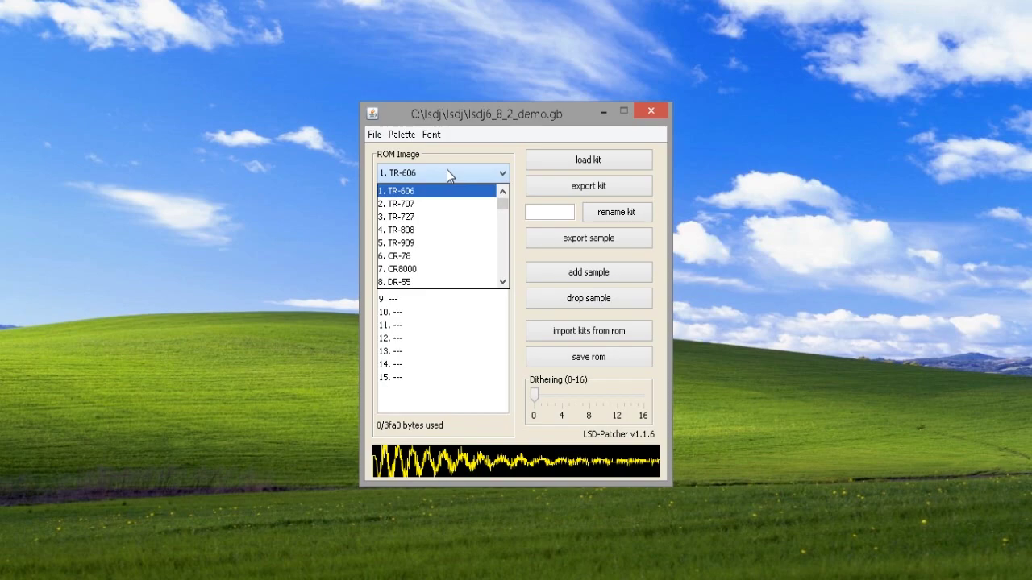
click(503, 165)
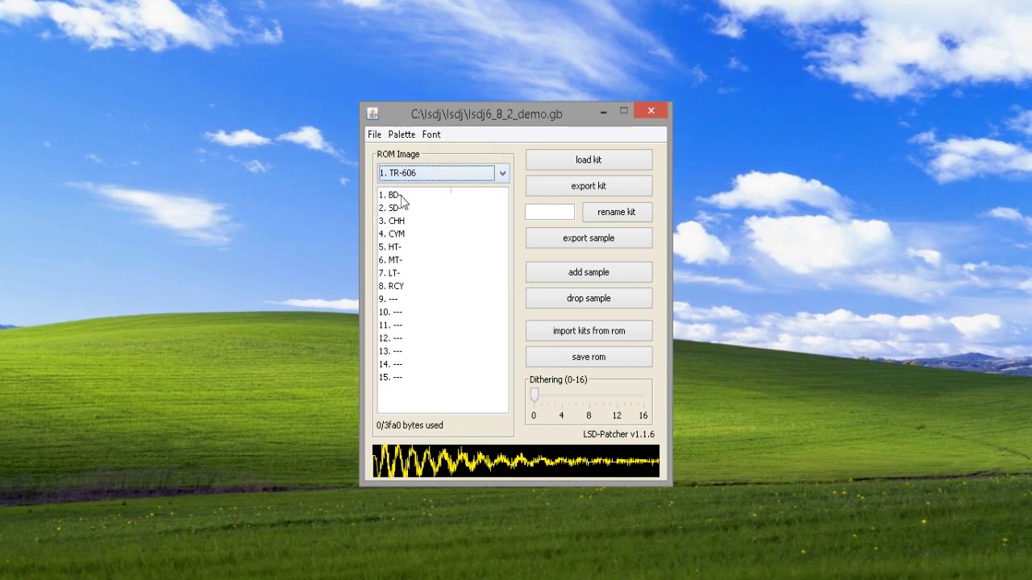
click(420, 179)
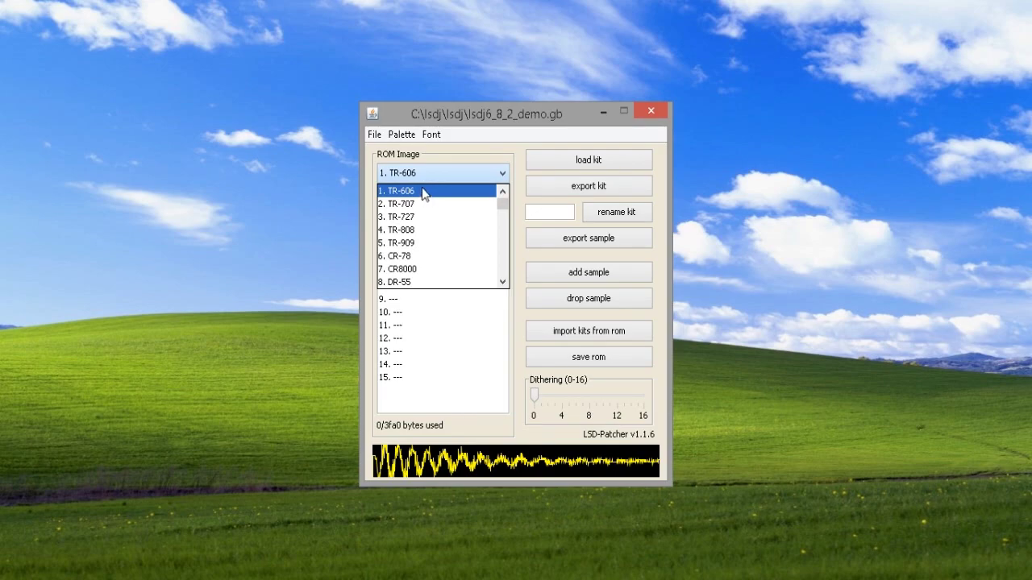
click(444, 158)
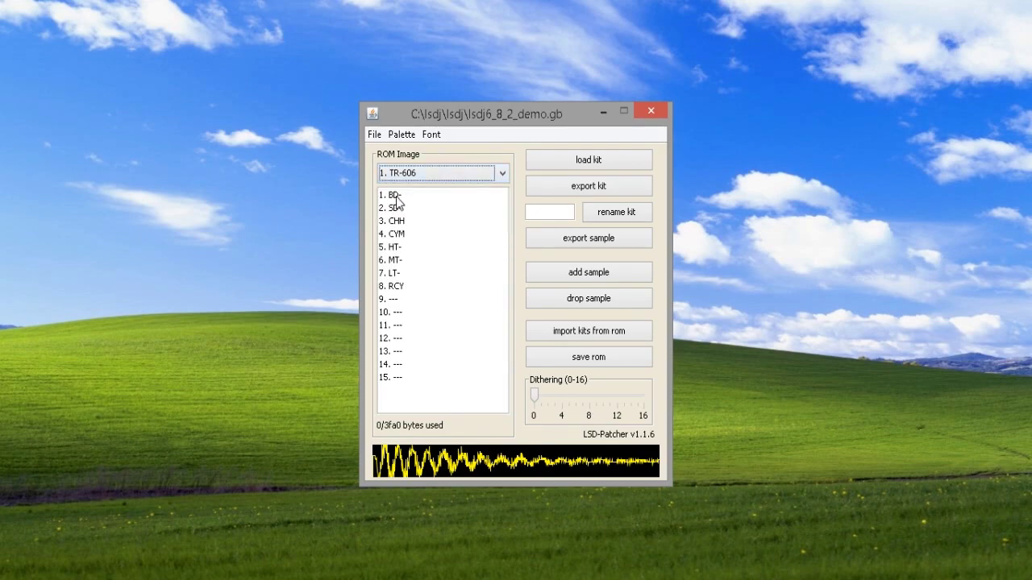
click(397, 197)
click(402, 209)
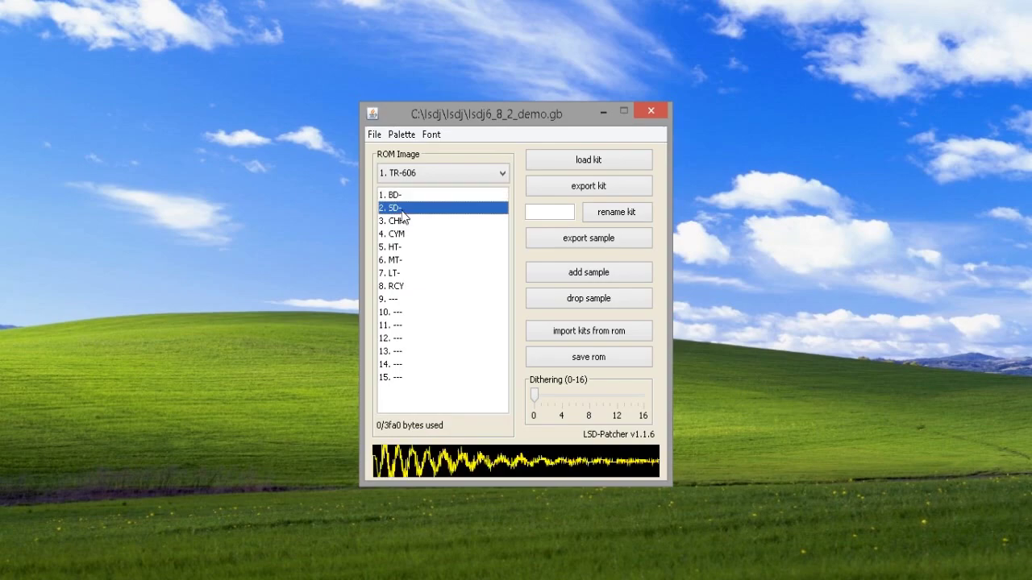
click(401, 222)
click(403, 234)
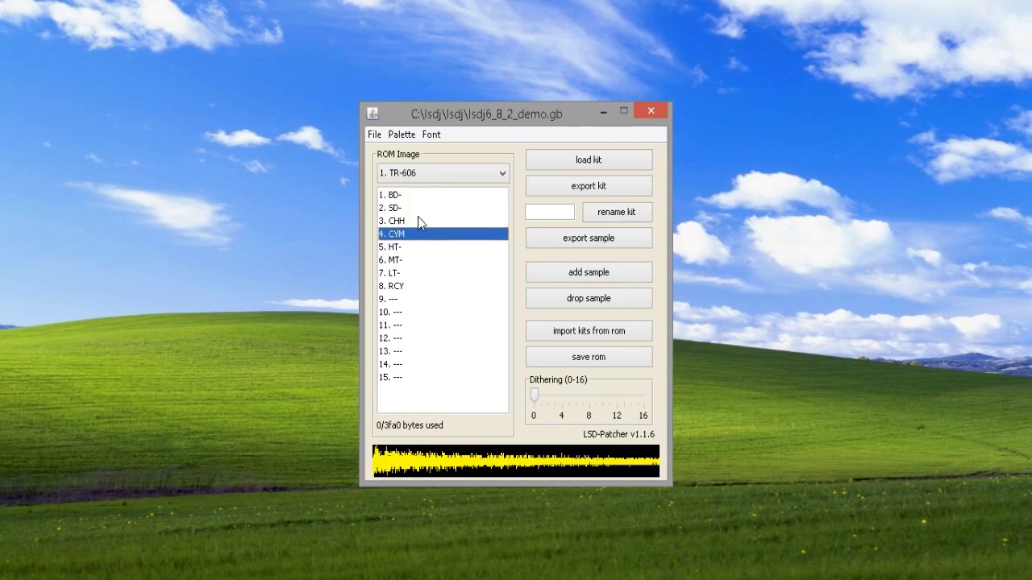
Switch to kit 16, ANIMLZ, and audition its first five samples, from CAT through LAM.
click(435, 175)
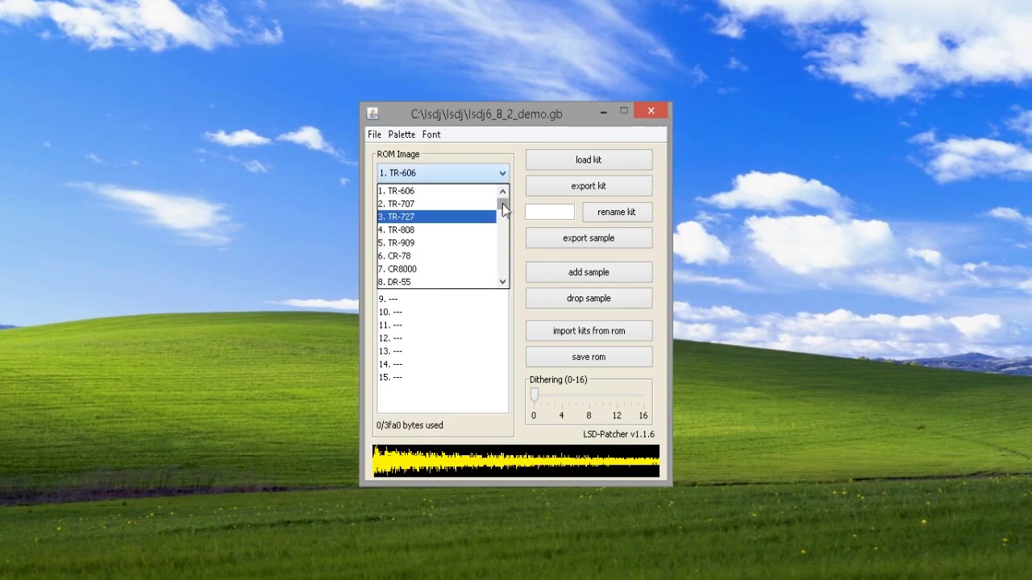
drag(503, 208, 503, 232)
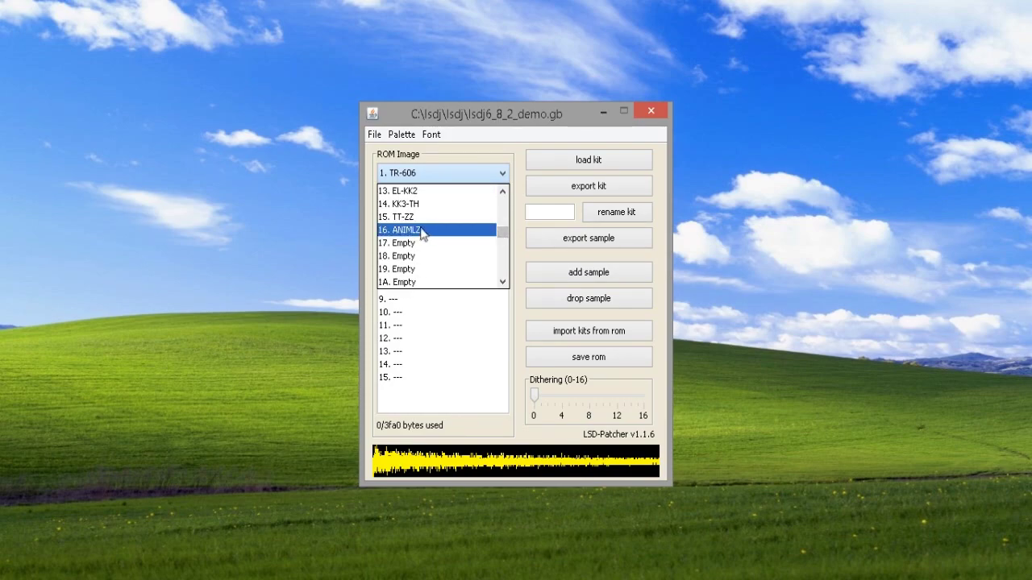
key(Return)
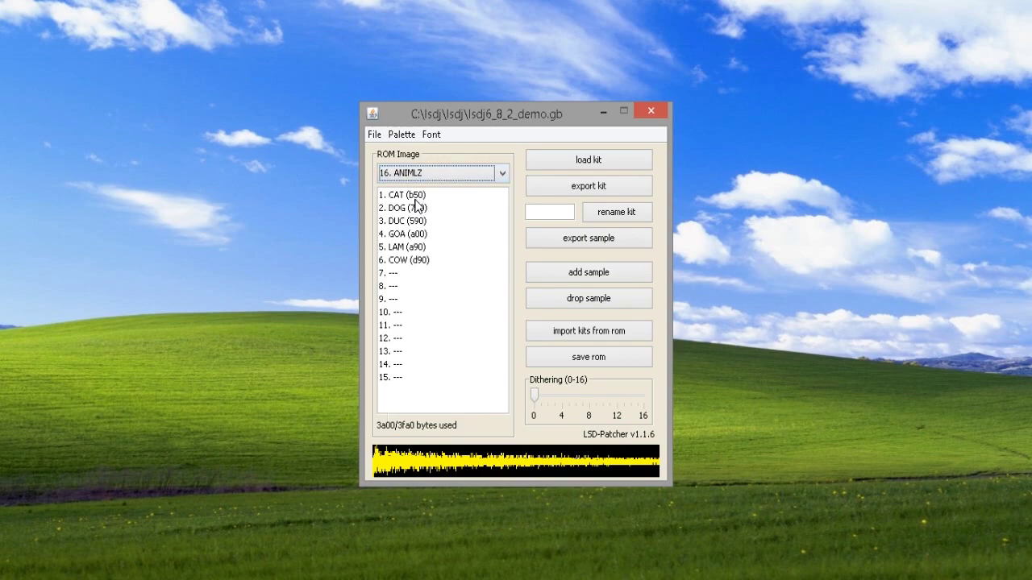
click(419, 200)
click(421, 209)
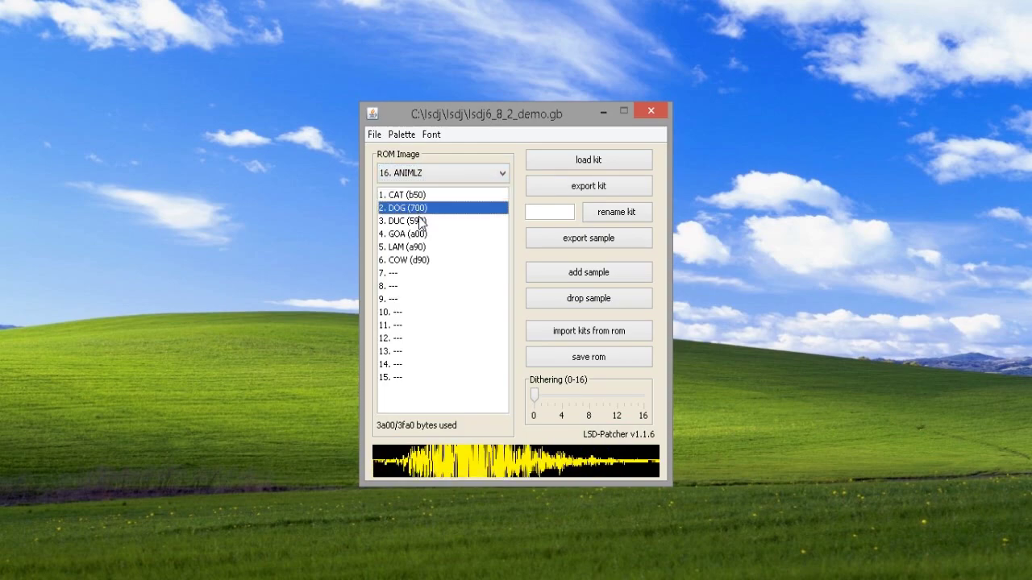
click(420, 221)
click(421, 234)
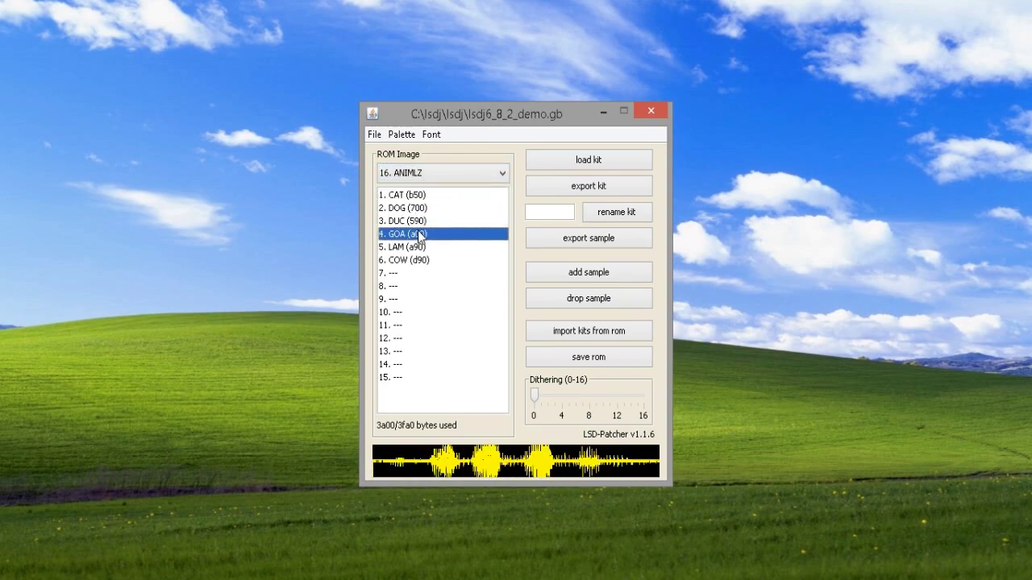
click(415, 247)
Find the first empty kit slot after ANIMLZ and select it, slot 17.
click(453, 176)
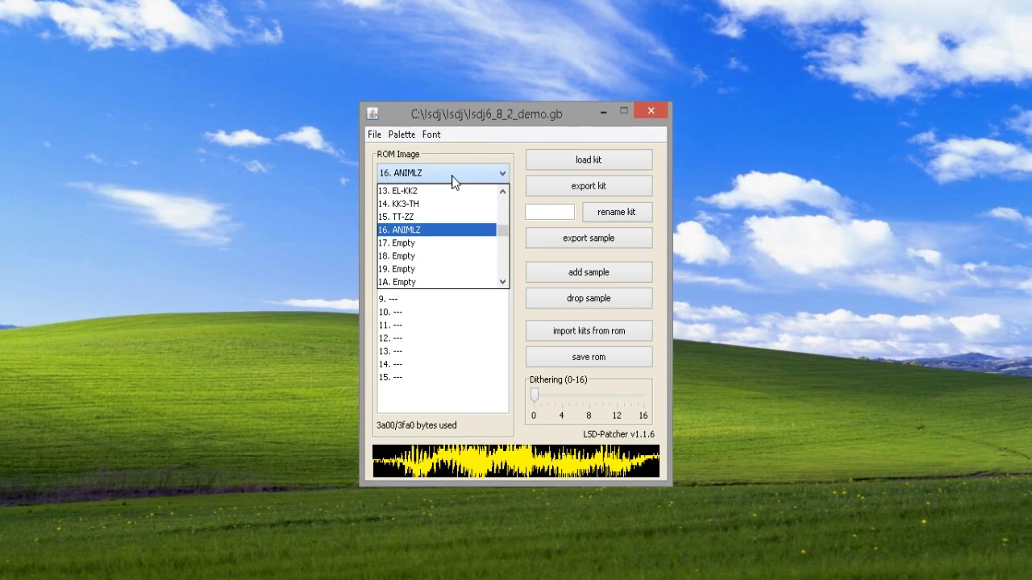
click(503, 243)
mouse_move(502, 249)
mouse_down()
mouse_move(502, 276)
mouse_move(500, 238)
mouse_up()
scroll(490, 240, down, 1)
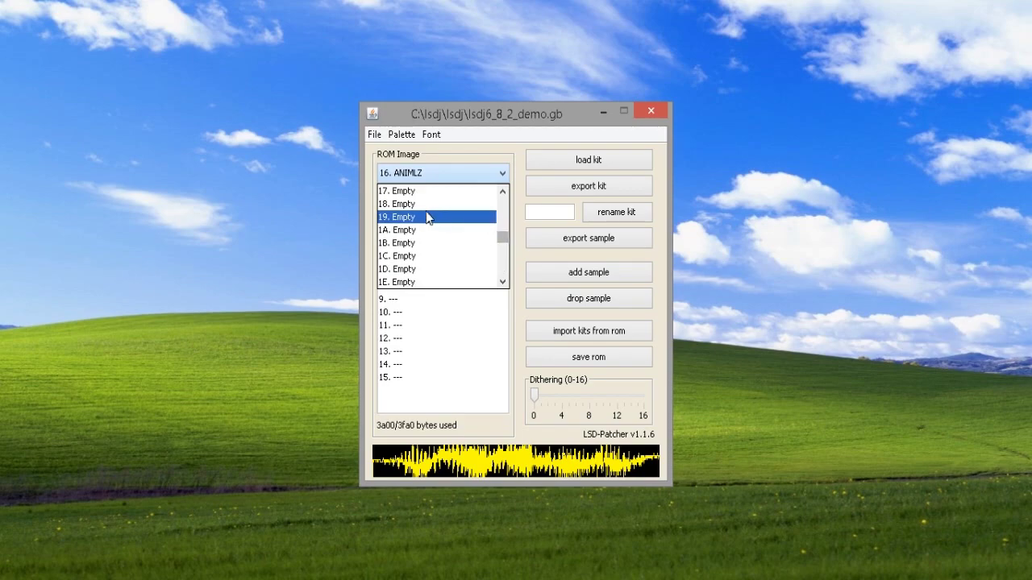
click(503, 191)
click(503, 191)
click(503, 191)
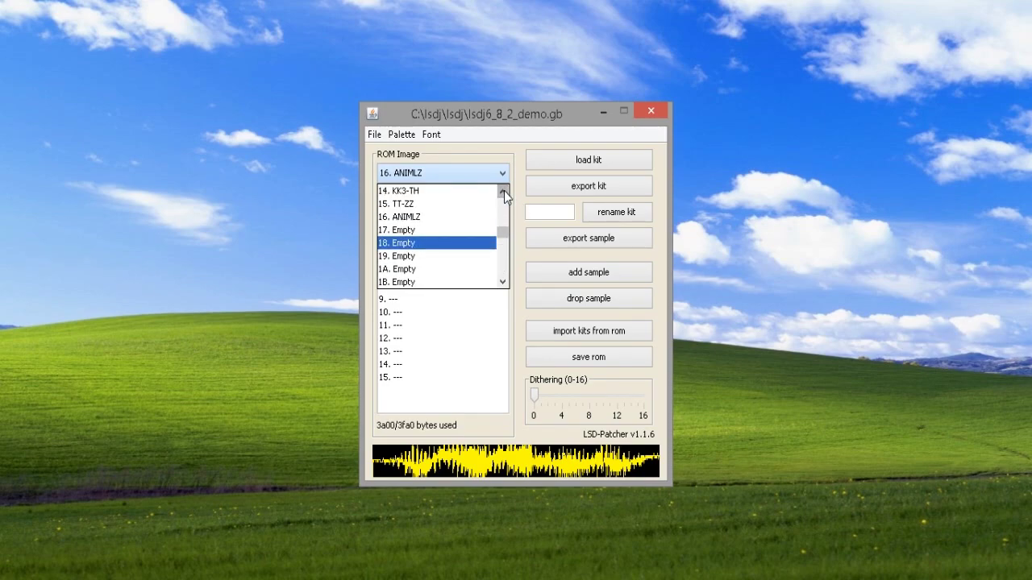
click(427, 230)
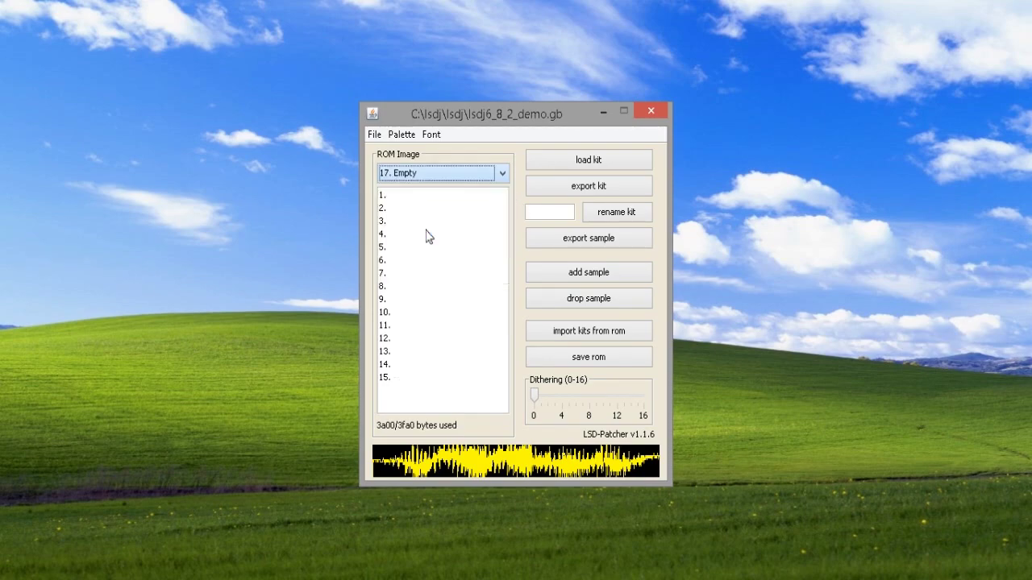
Add the sample Kick.wav from the Samples folder to the empty kit 17.
click(388, 207)
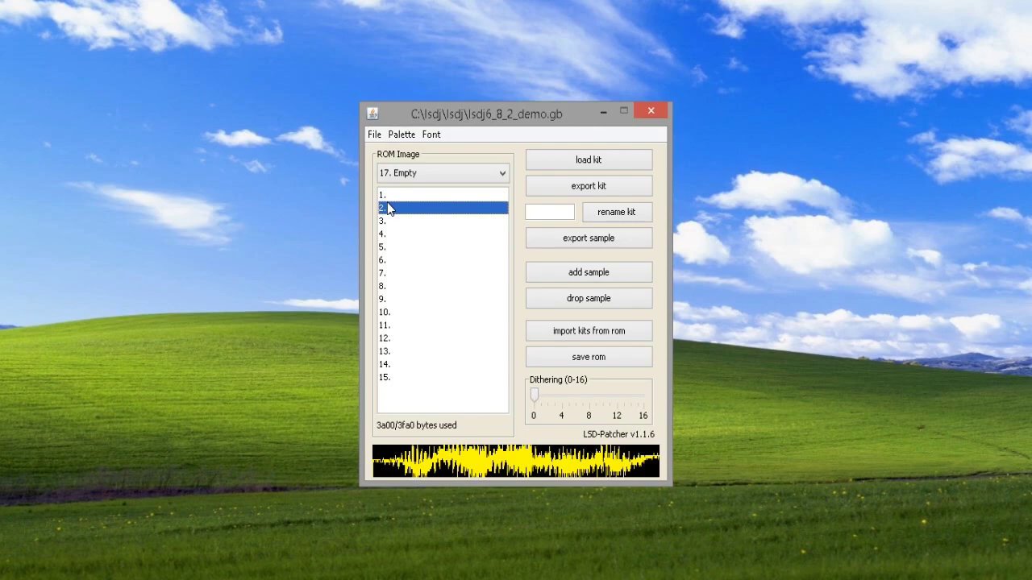
click(612, 272)
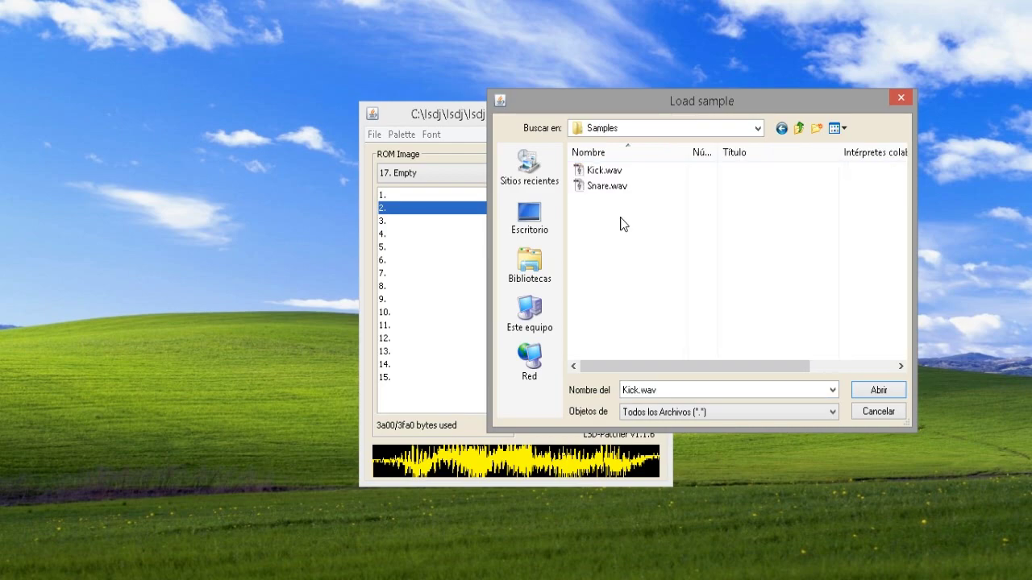
click(603, 186)
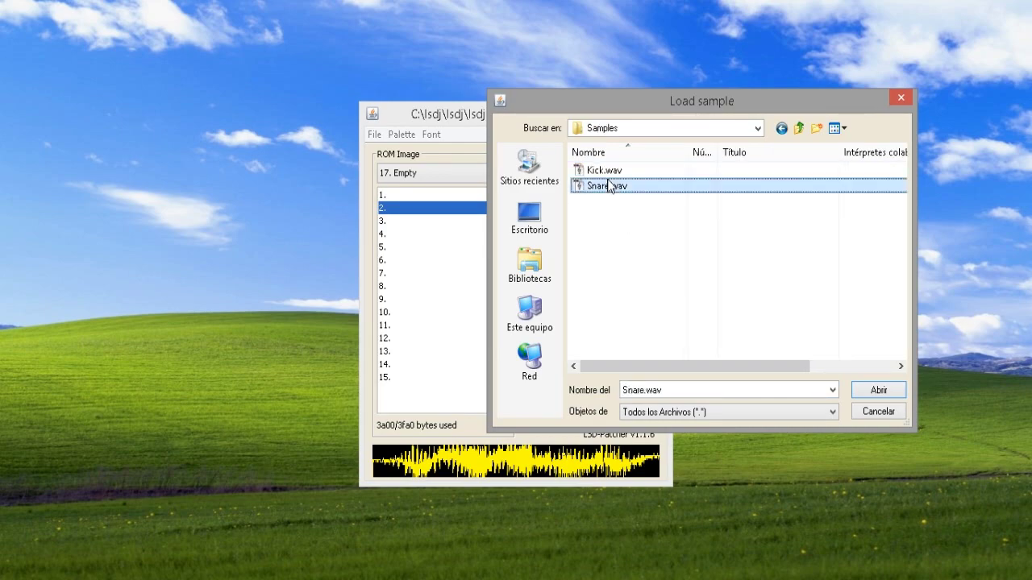
click(627, 172)
click(606, 188)
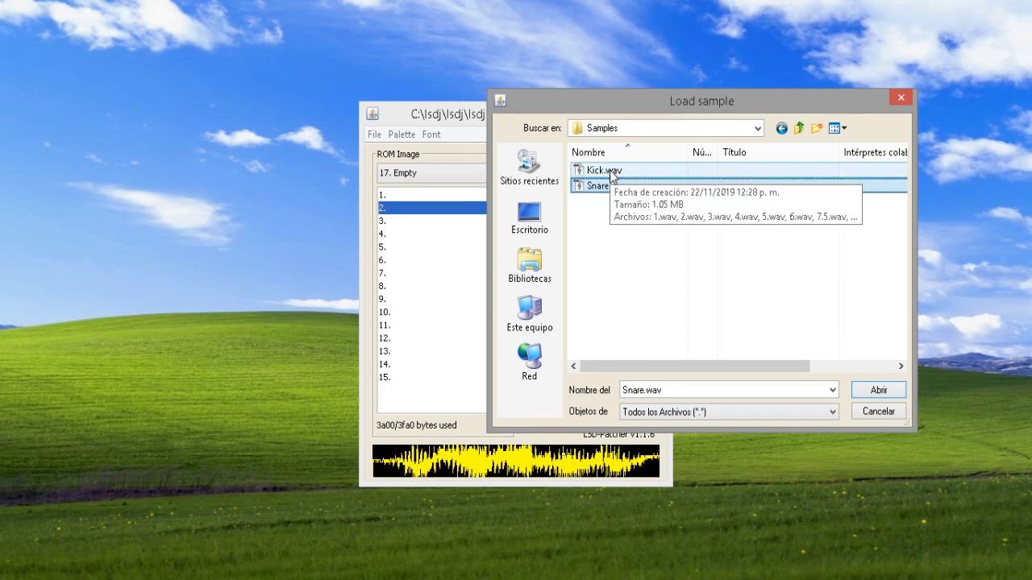
click(610, 171)
double_click(610, 170)
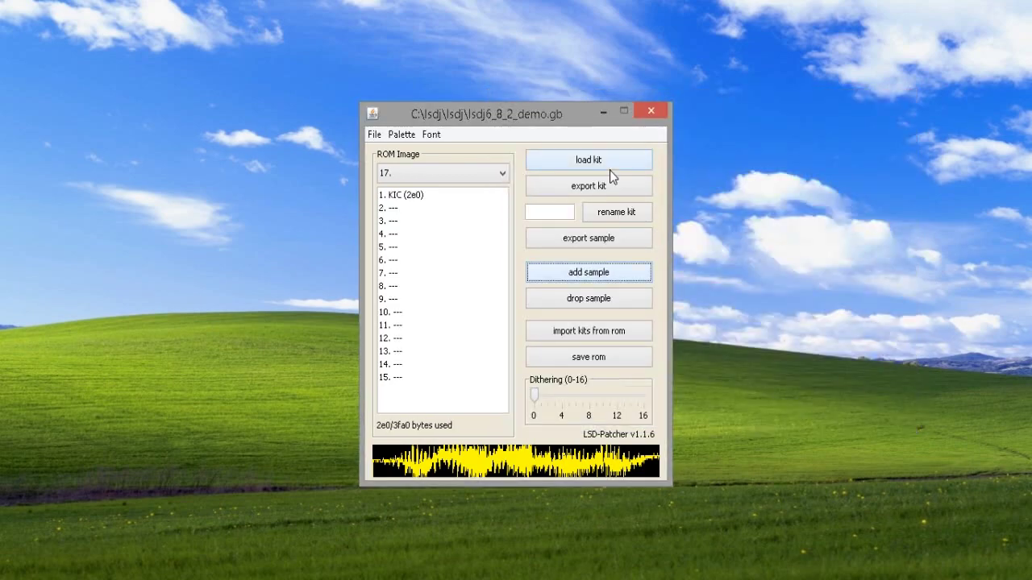
click(539, 210)
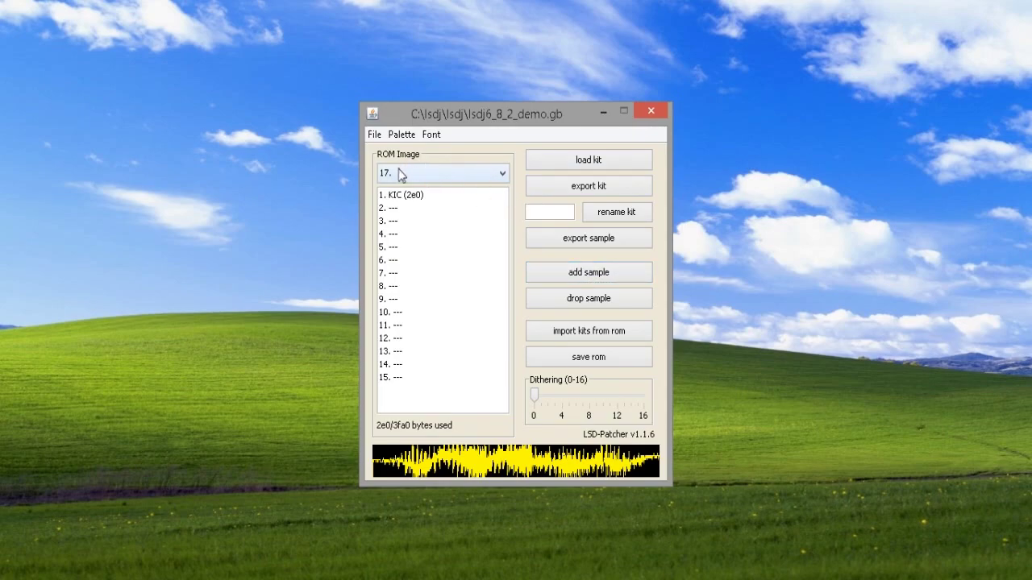
text(kick)
key(Tab)
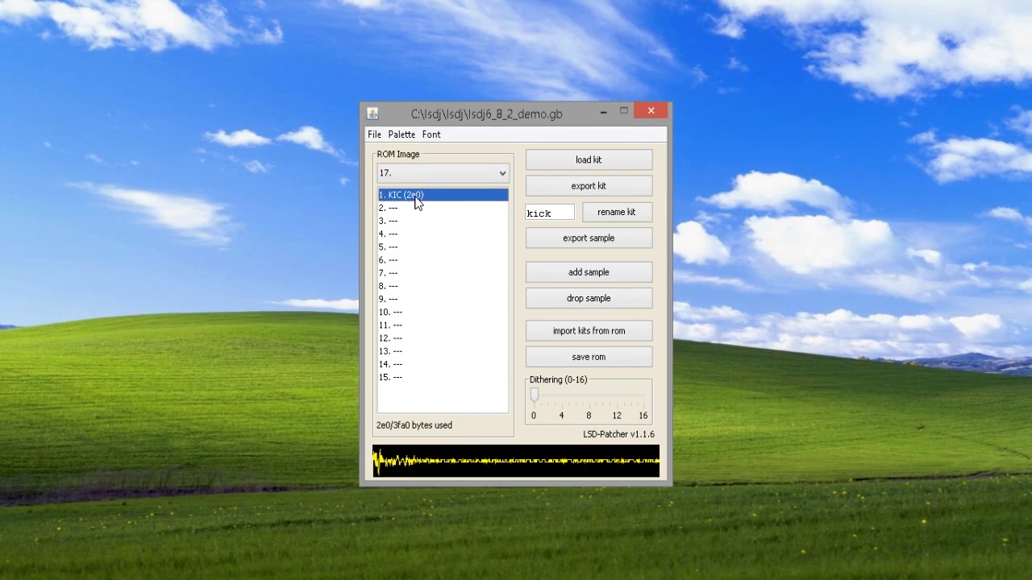
Add Snare.wav to the kit as its second sample and audition the snare and kick samples in turn.
click(595, 274)
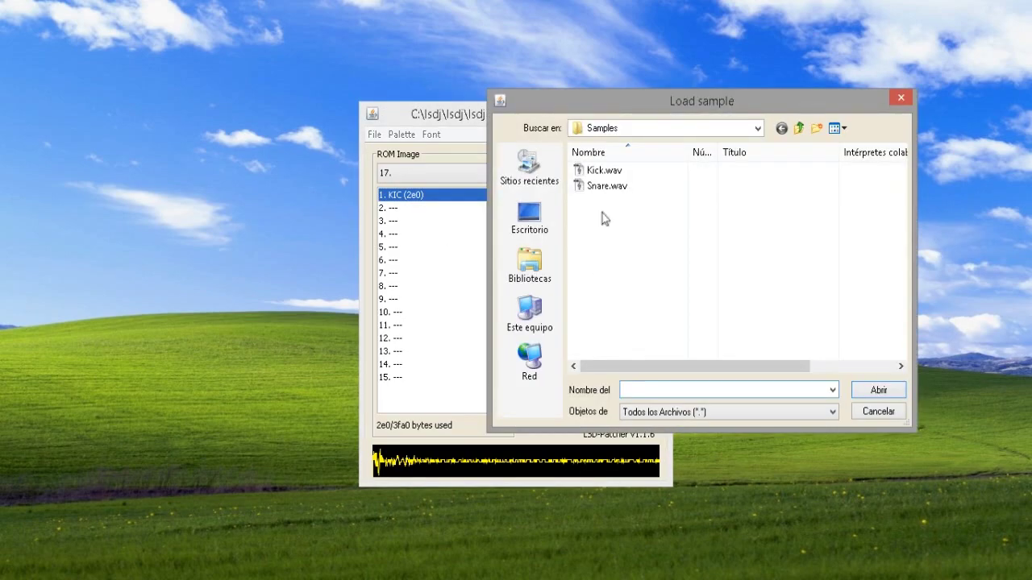
double_click(605, 187)
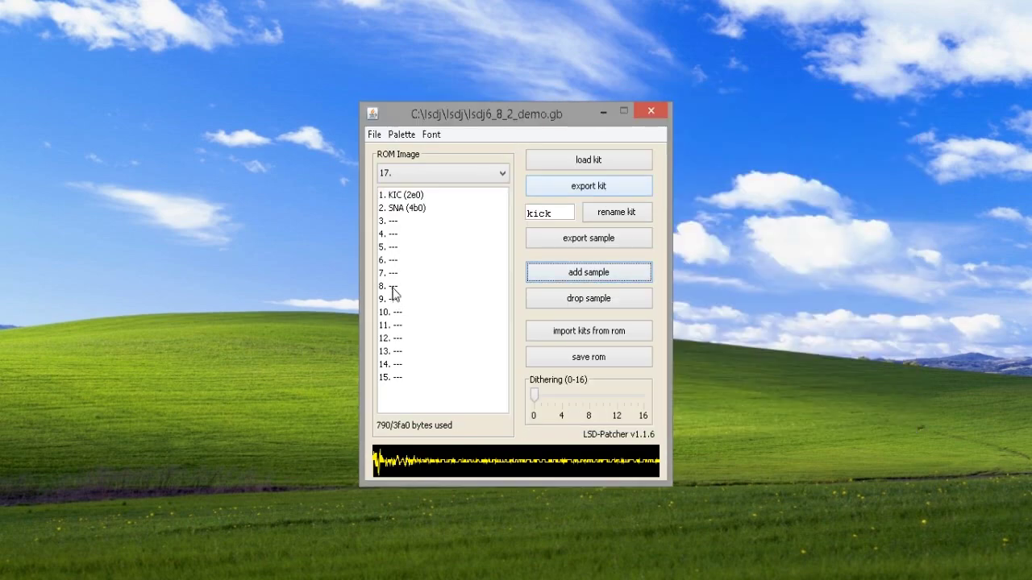
click(419, 209)
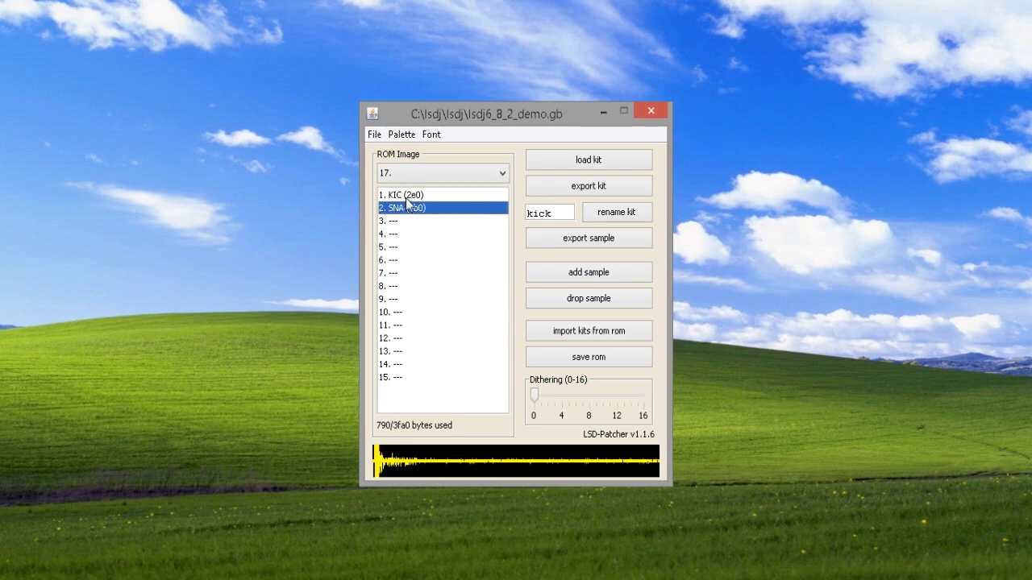
click(408, 201)
click(411, 209)
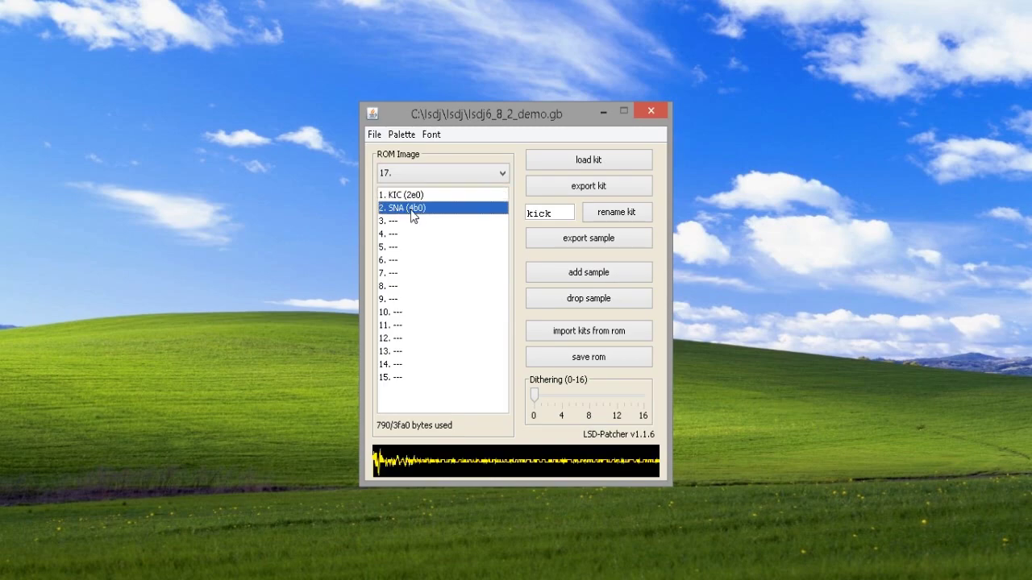
click(416, 193)
click(405, 209)
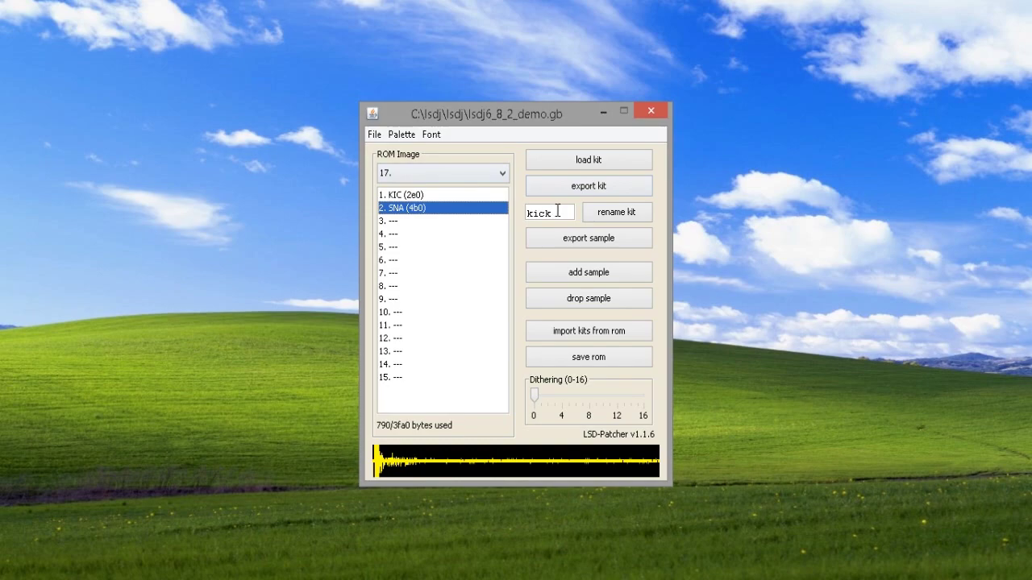
Rename kit 17 as CEE1 and reselect it among the ROM's kits.
double_click(559, 212)
key(BackSpace)
key(Caps_Lock)
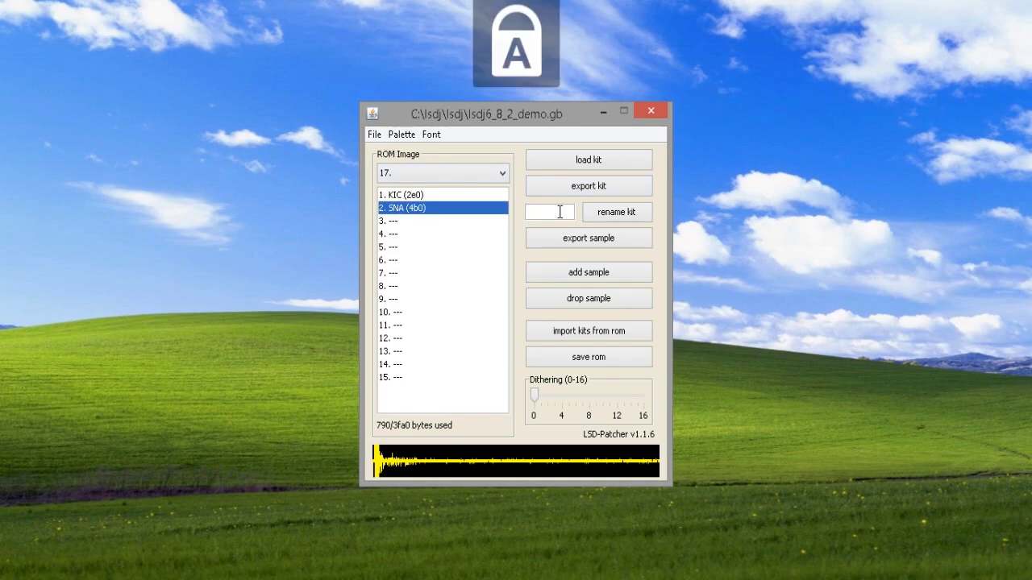
text(CEE)
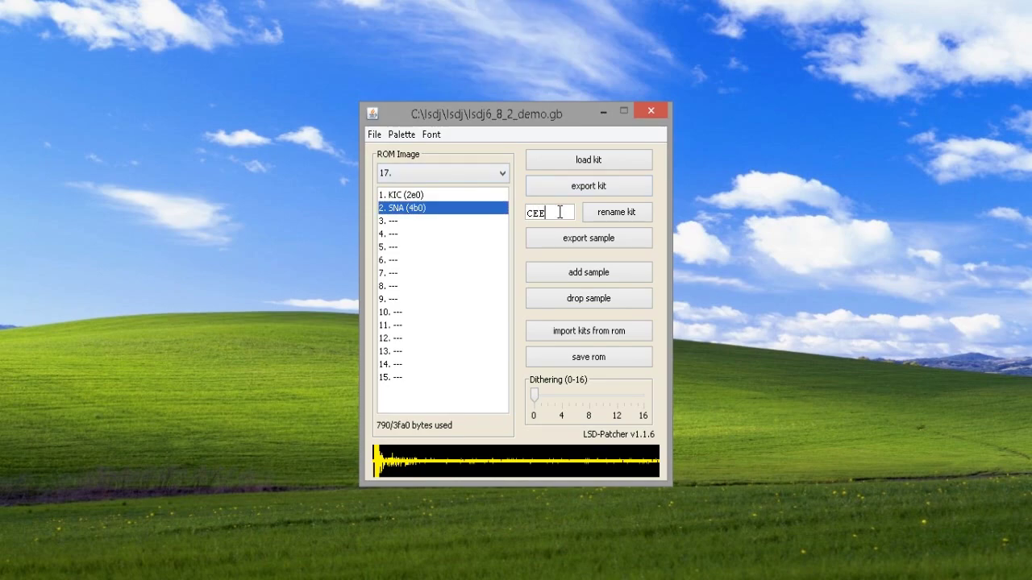
key(Caps_Lock)
text(1)
click(616, 212)
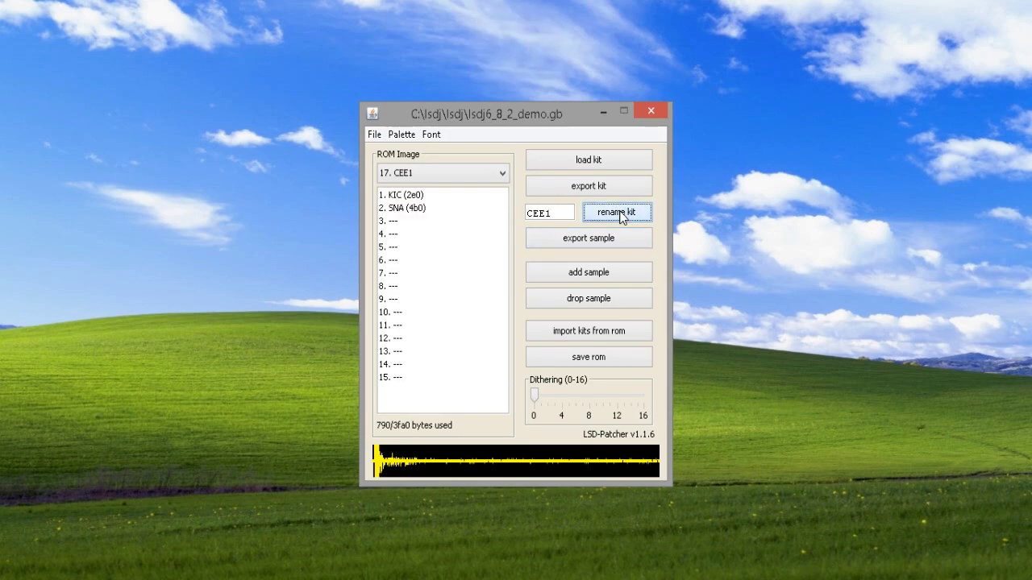
click(430, 178)
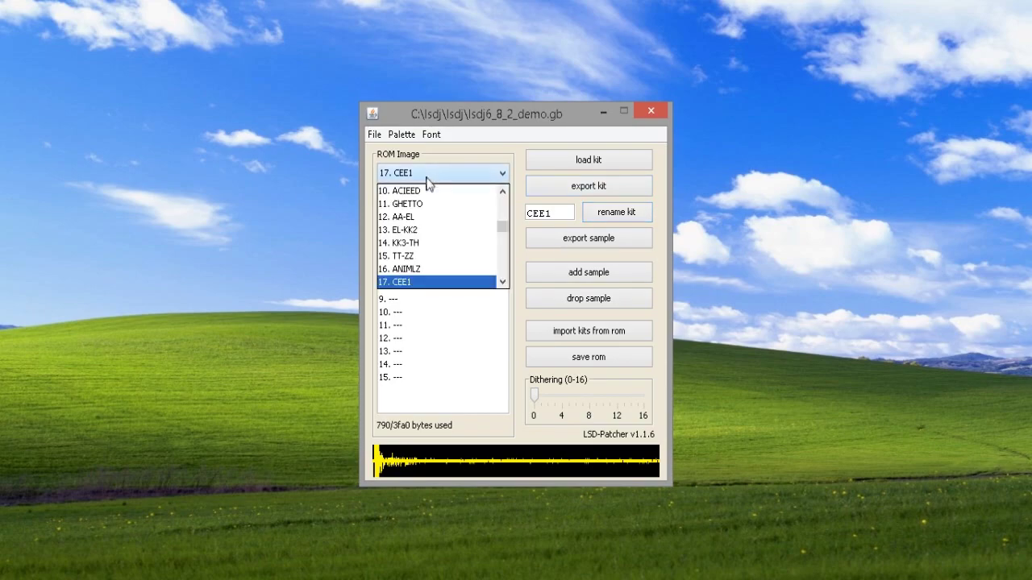
click(445, 282)
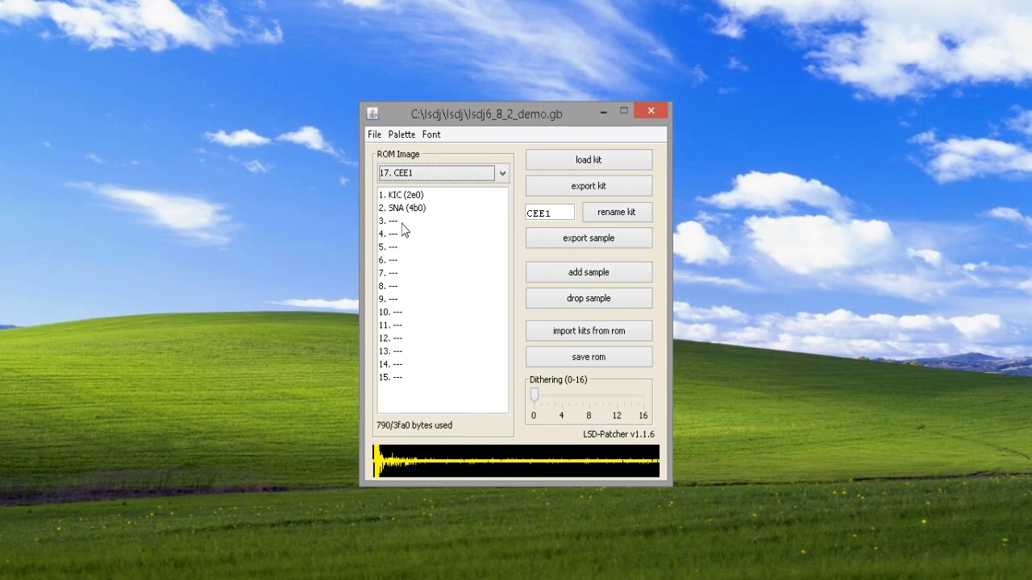
Drop the snare sample SNA from kit 17 CEE1.
click(411, 211)
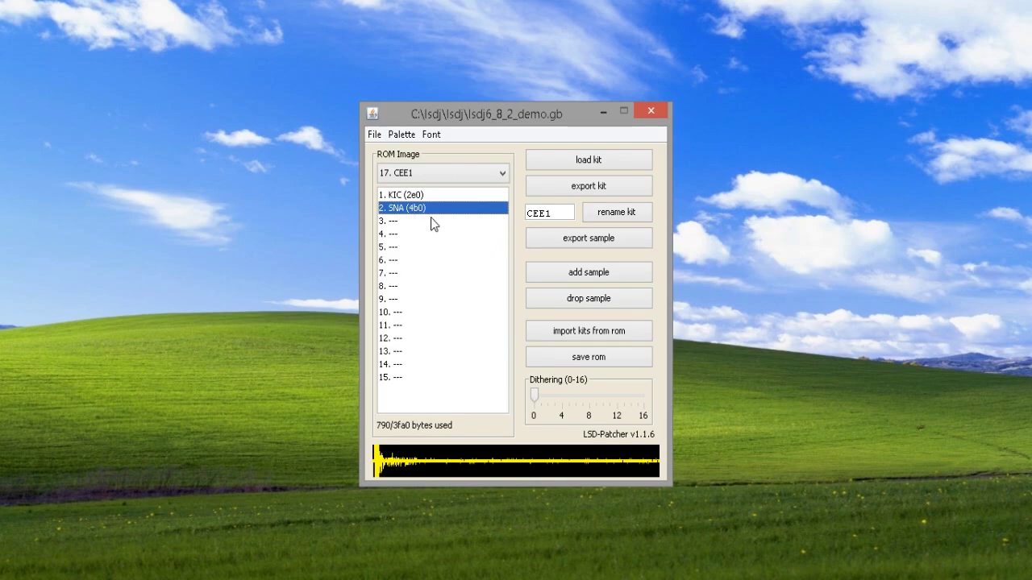
click(556, 308)
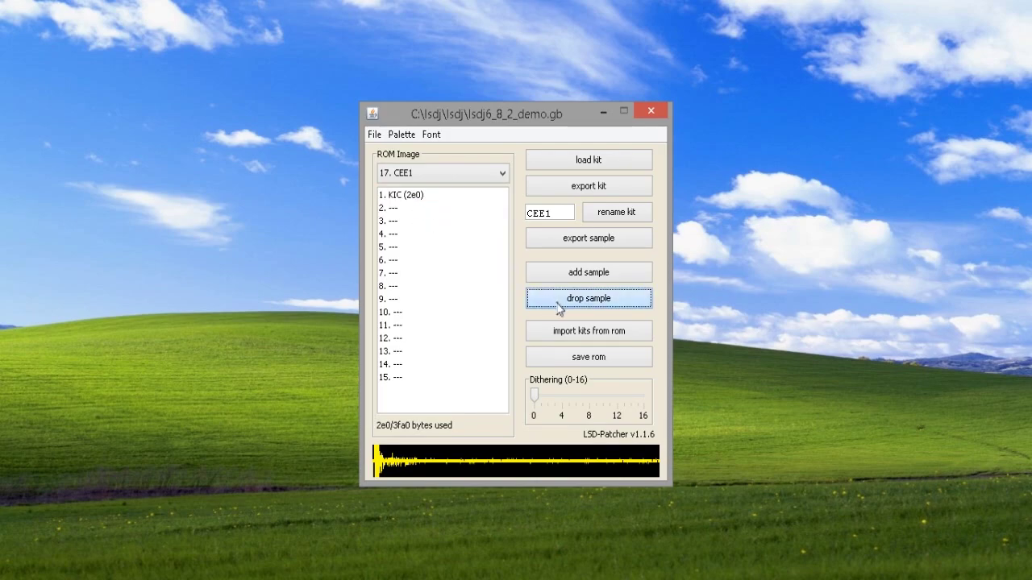
click(415, 211)
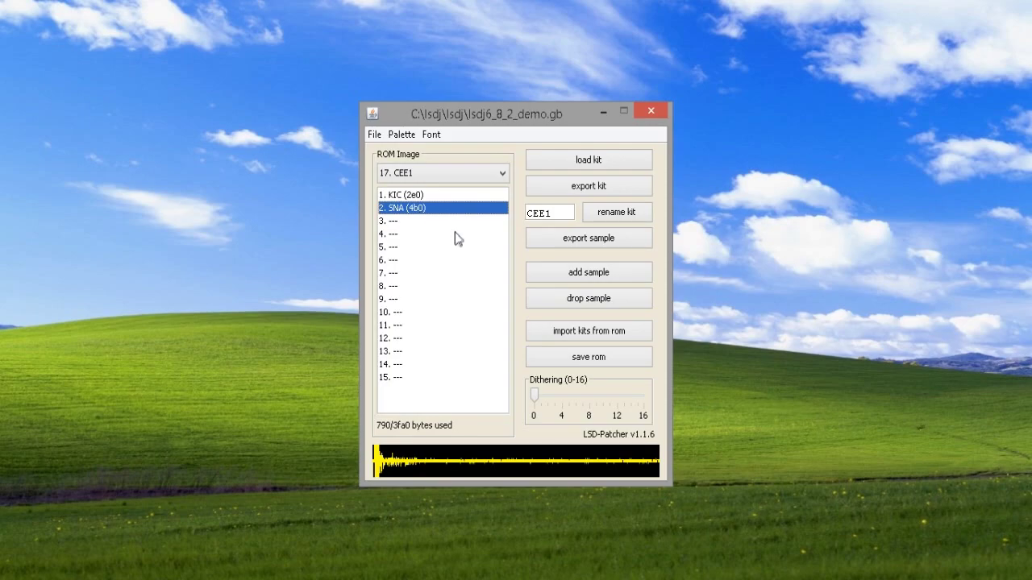
Save the ROM over the existing lsdj6_8_2_demo.gb in the lsdj folder.
click(581, 359)
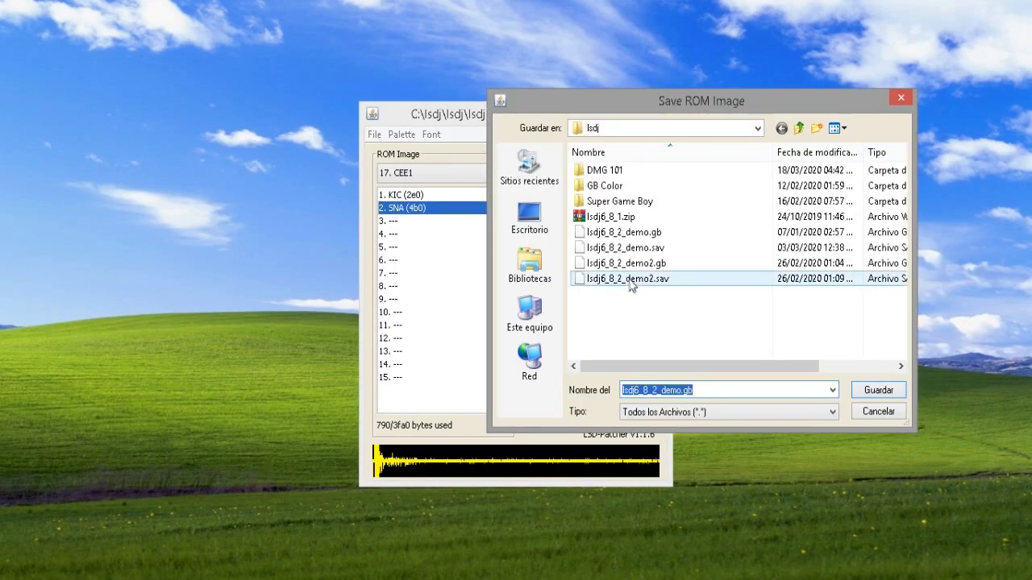
double_click(635, 234)
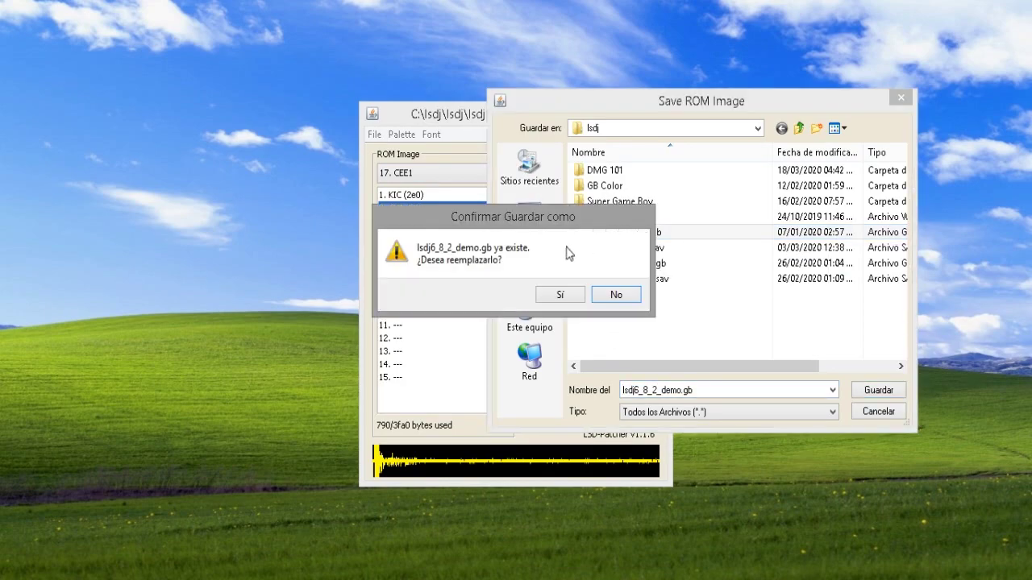
click(555, 297)
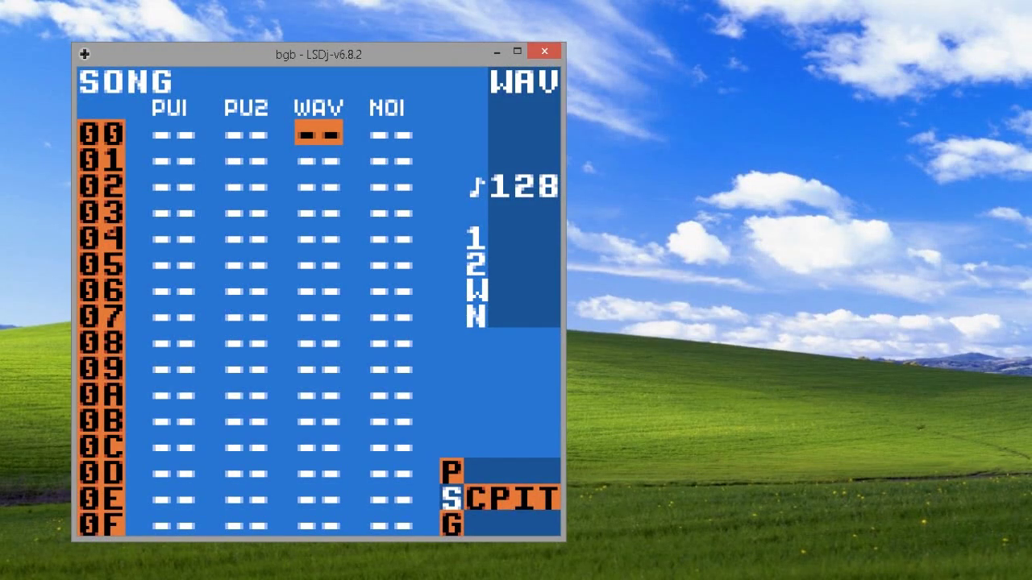
In the bgb emulator running LSDj, add a chain to row 00 of the song's WAV channel and open it.
key(Left)
key(Left)
key(Down)
key(Right)
key(Right)
key(Left)
key(Up)
key(Right)
key(s)
key(shift+Right)
Add phrase 01 to the chain and place note C#1 with instrument 00 on the phrase's step 0.
key(s)
key(shift+Right)
key(Right)
key(s)
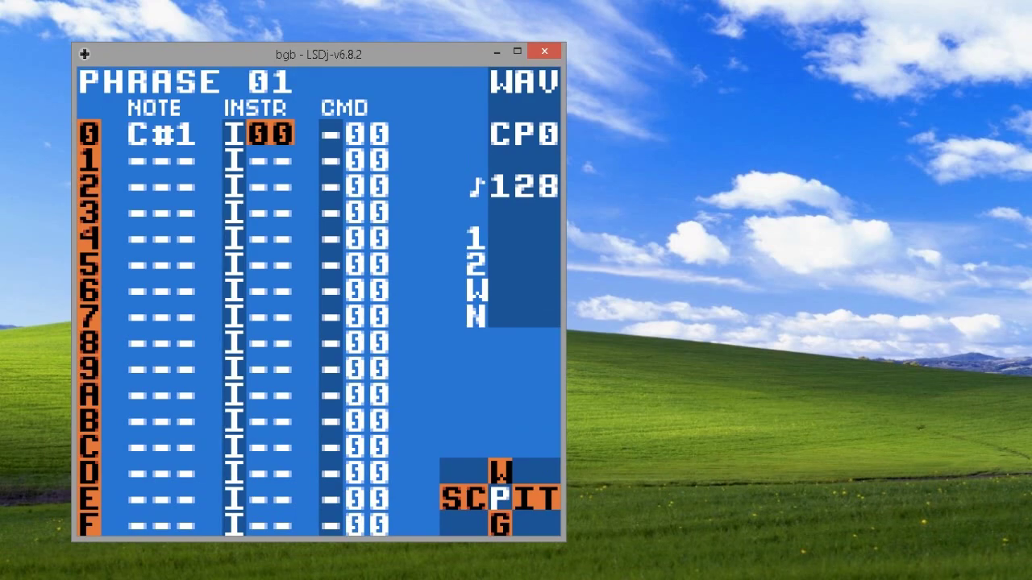
Open instrument 00 and set its type to KIT.
key(shift+Right)
key(s+Right)
key(s+Right)
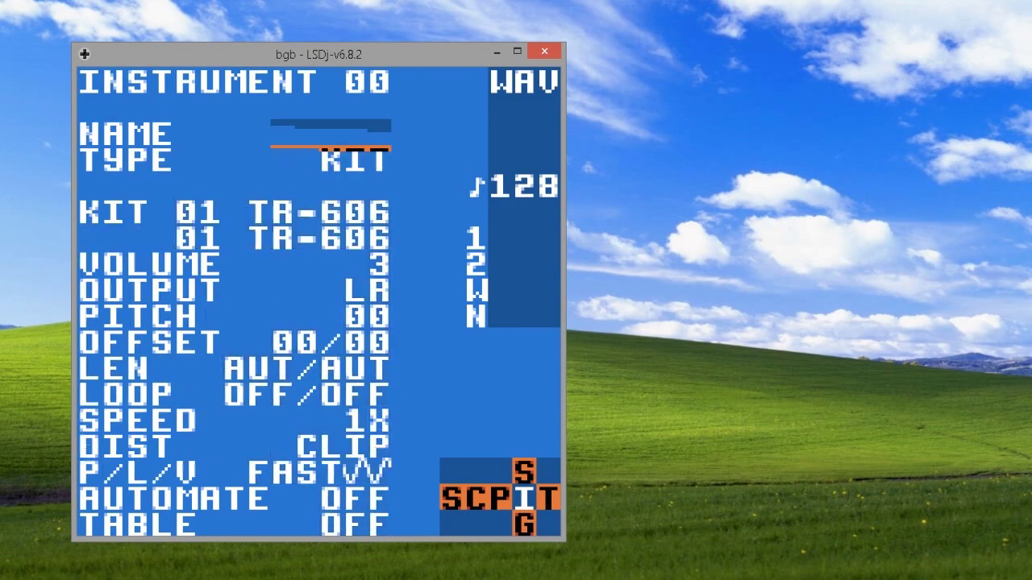
Assign kit 17 CEE1 to both kit slots of instrument 00.
key(Down)
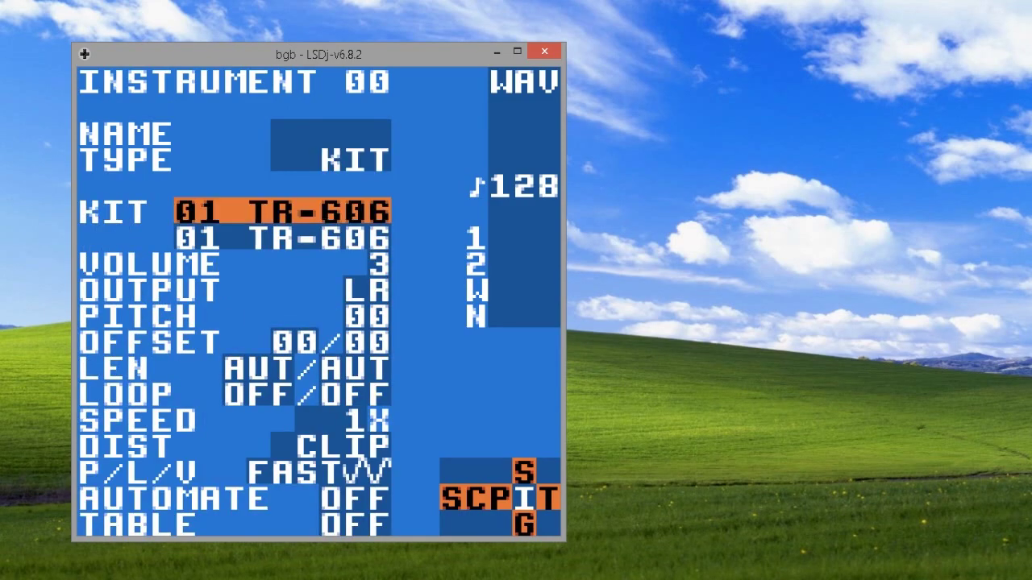
key(s+Right)
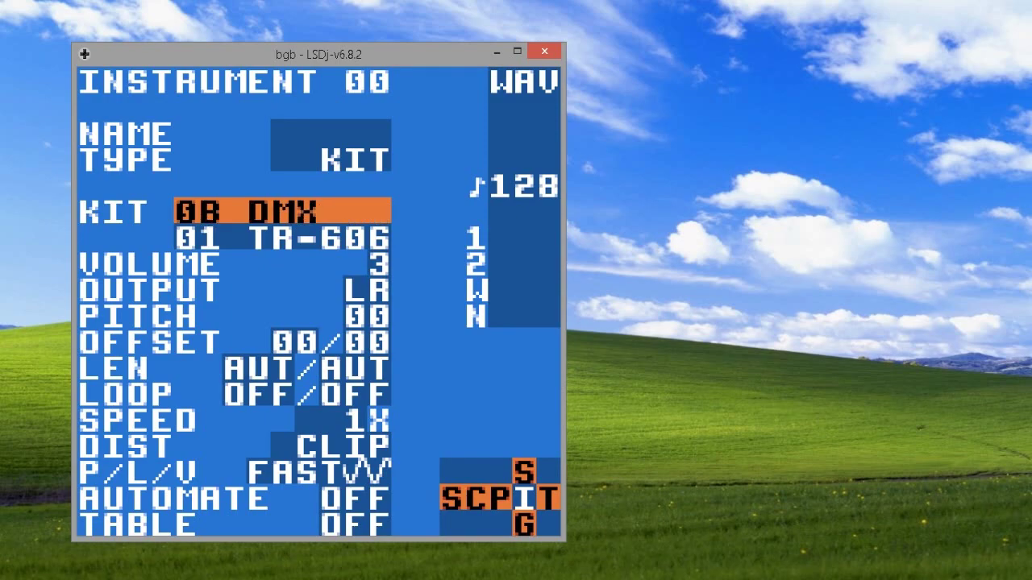
key(s+Right)
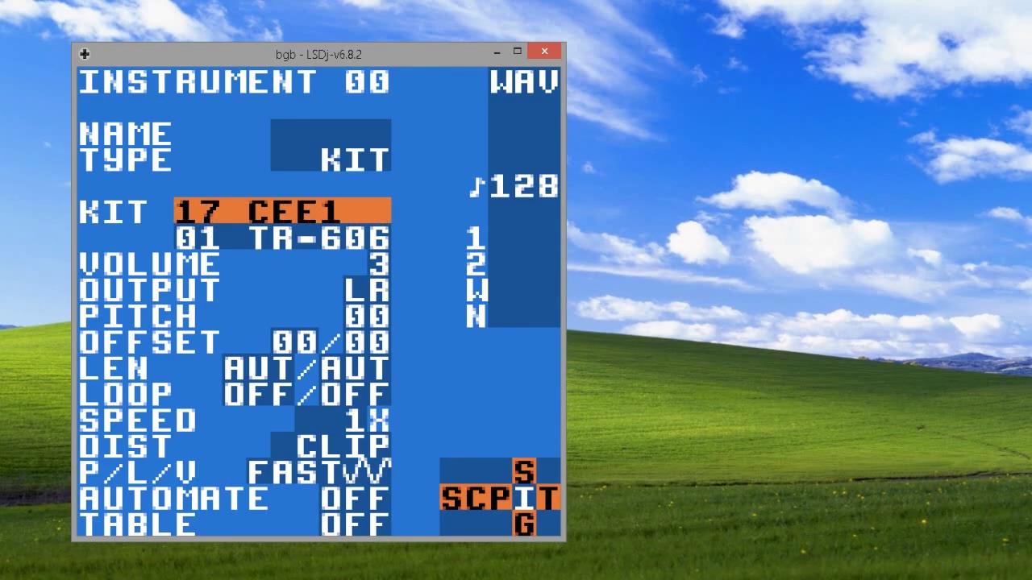
key(Down)
key(s)
key(Up)
Return to phrase 01 and set both note columns of step 0 to KIC.
key(shift+Left)
key(Left)
key(Left)
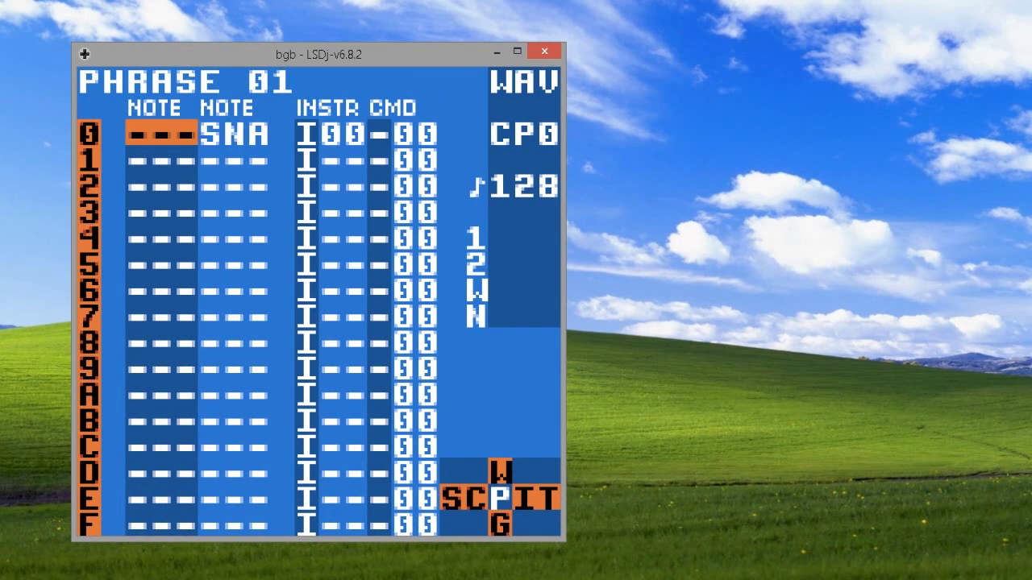
key(s)
key(s+Left)
key(Right)
key(s+Left)
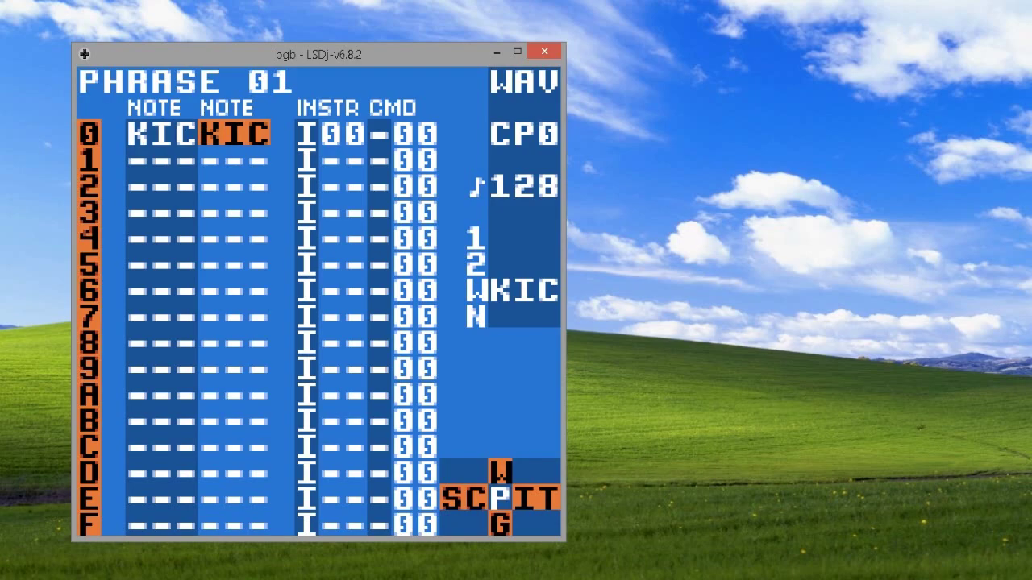
Fill both note columns of phrase 01 with KIC on steps 2, 6, 9, B and E, and SNA on steps 4, C and F.
key(Down)
key(Down)
key(Down)
key(Down)
key(Left)
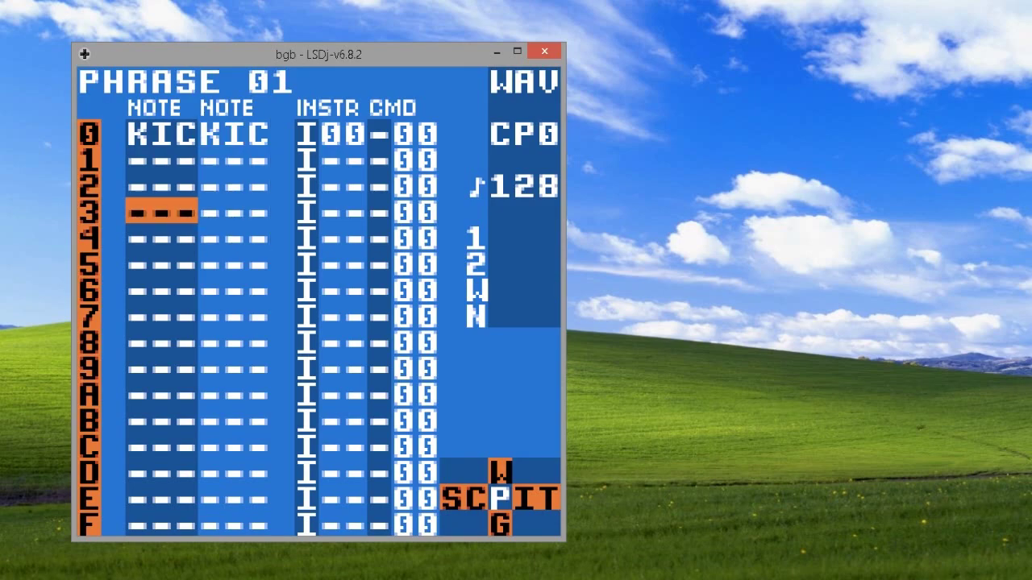
key(Up)
key(Up)
key(s)
key(Right)
key(s)
key(Down)
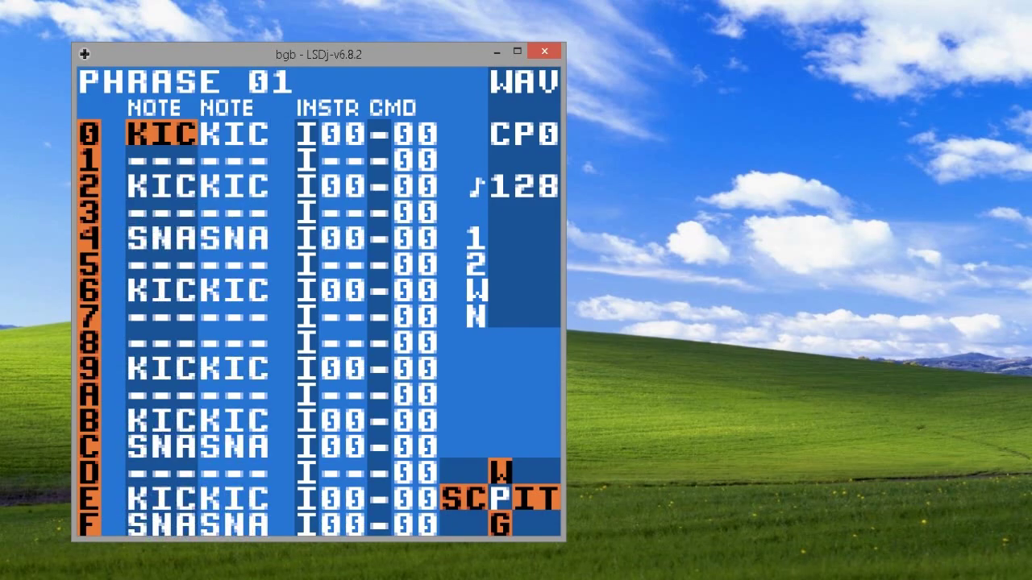
Play phrase 01 from its first step to hear the kick and snare pattern.
key(Right)
key(Right)
key(Right)
key(Left)
key(Left)
key(Return)
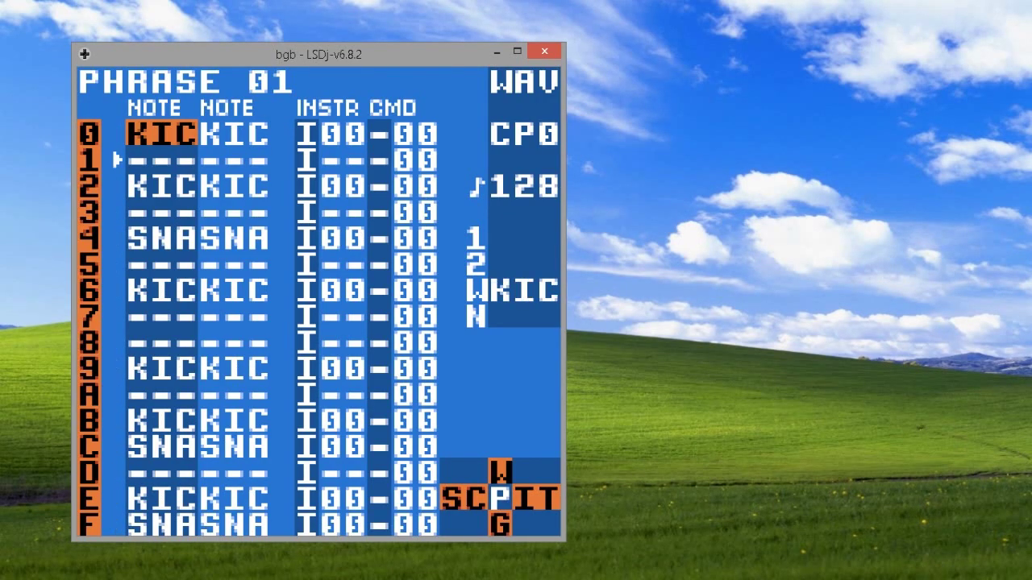
Add KIC to both note columns of step 7 in phrase 01 and stop playback.
key(Down)
key(Down)
key(Down)
key(Down)
key(Down)
key(Down)
key(Down)
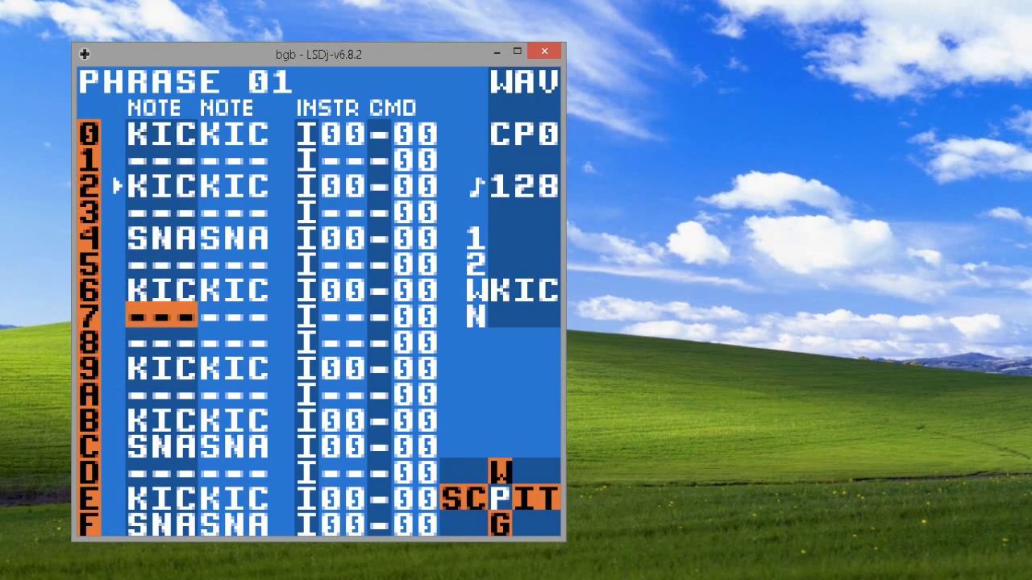
key(s)
key(Right)
key(s)
key(a+s)
key(Left)
key(a+s)
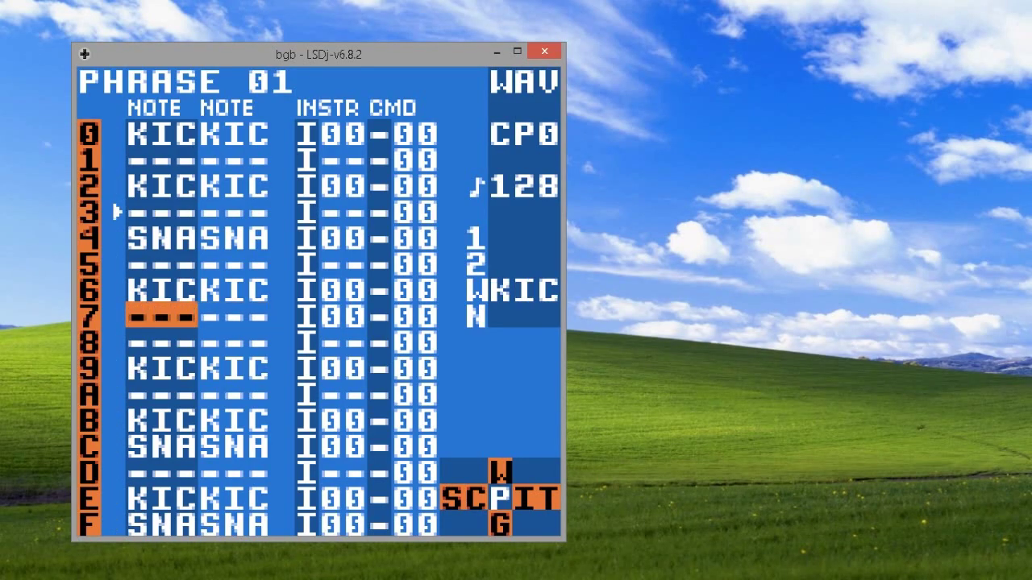
key(s)
key(Return)
key(Up)
key(Up)
key(Up)
key(Up)
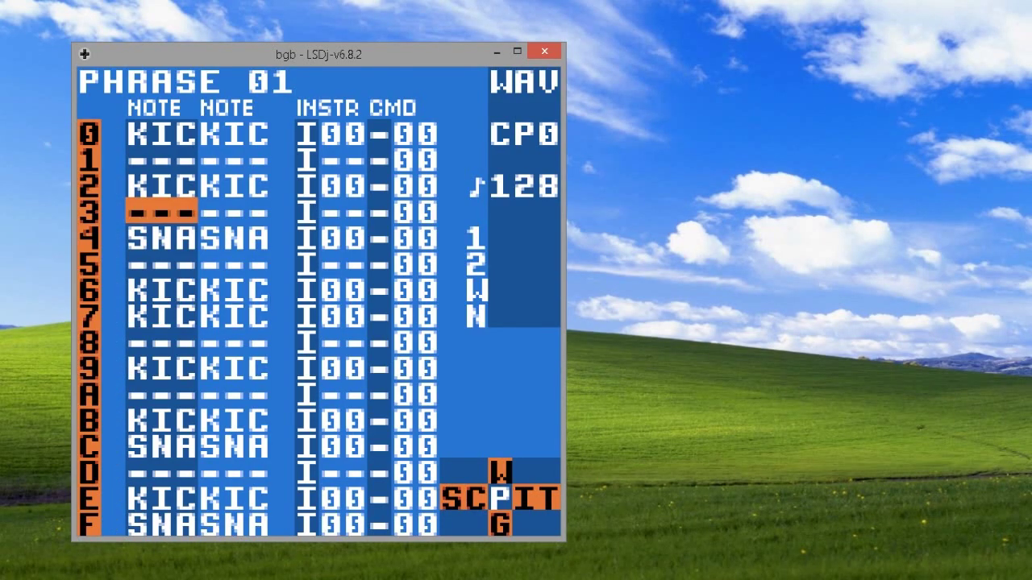